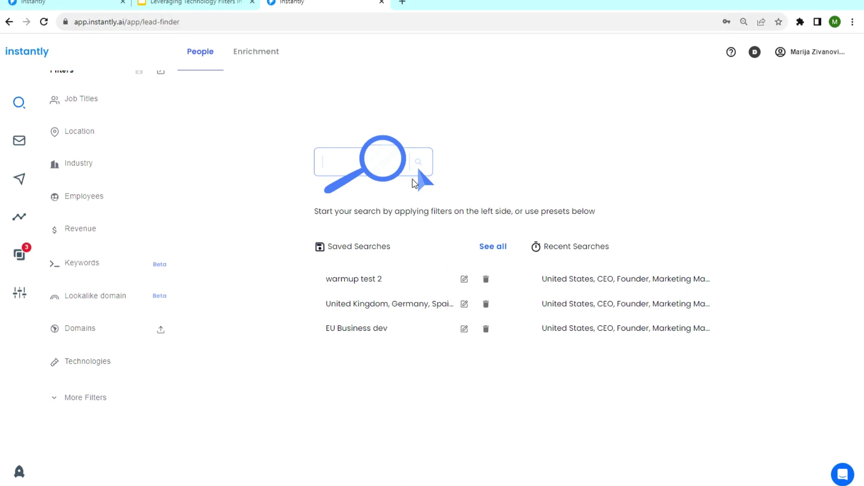
Show slide 2 of the presentation, listing tools like Buffer, Monday, Canva and Reputation.
click(179, 4)
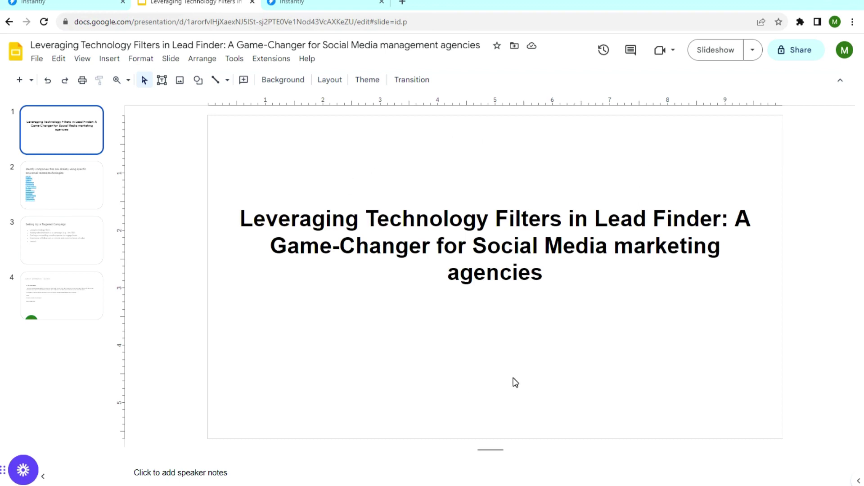
key(Down)
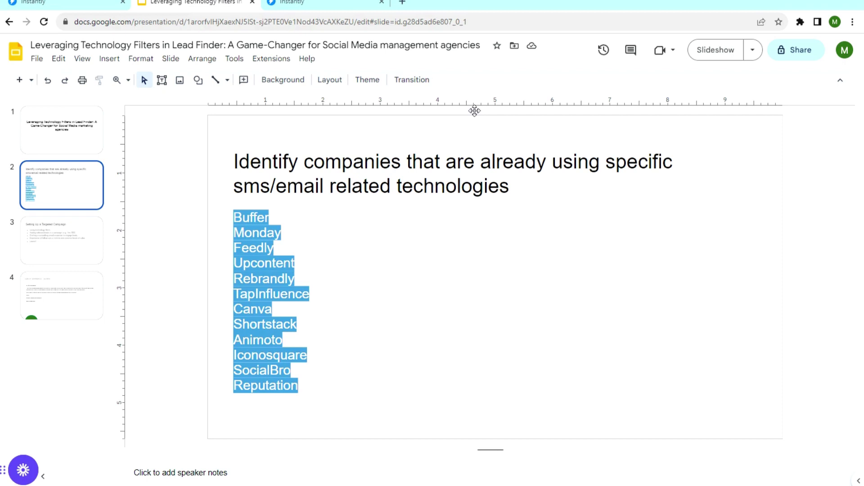
Apply a Buffer technology filter in Lead Finder, yielding 8,621 people.
click(295, 2)
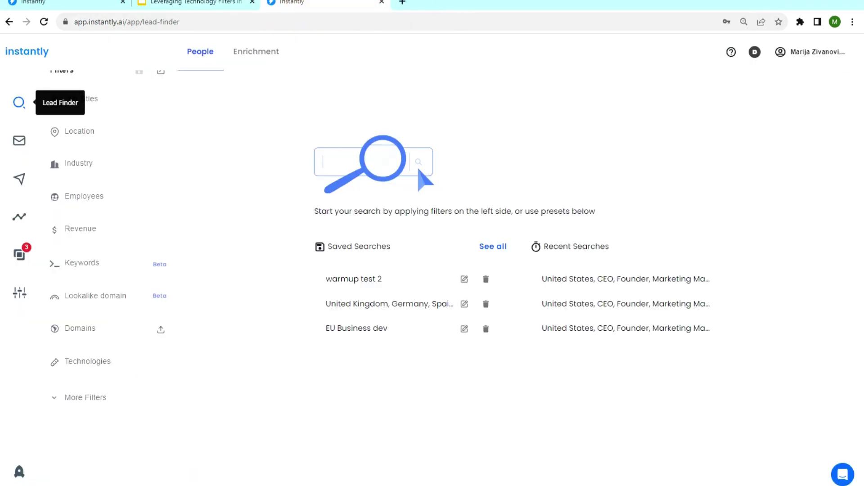
click(150, 363)
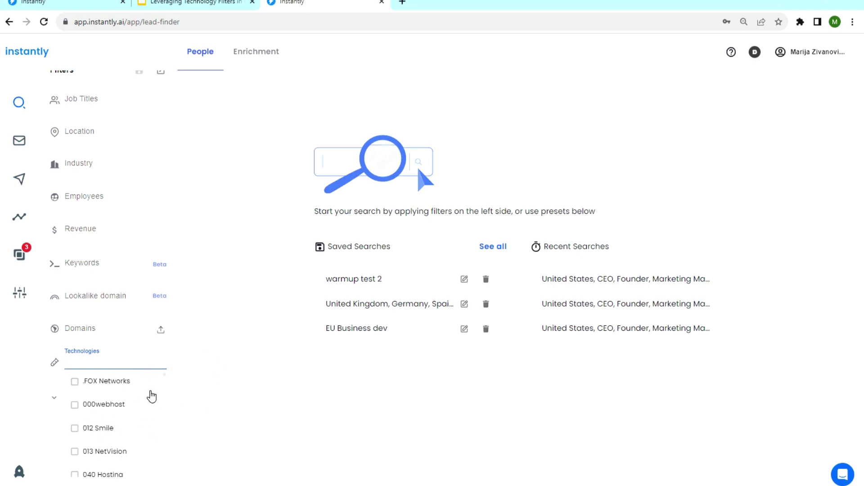
click(91, 360)
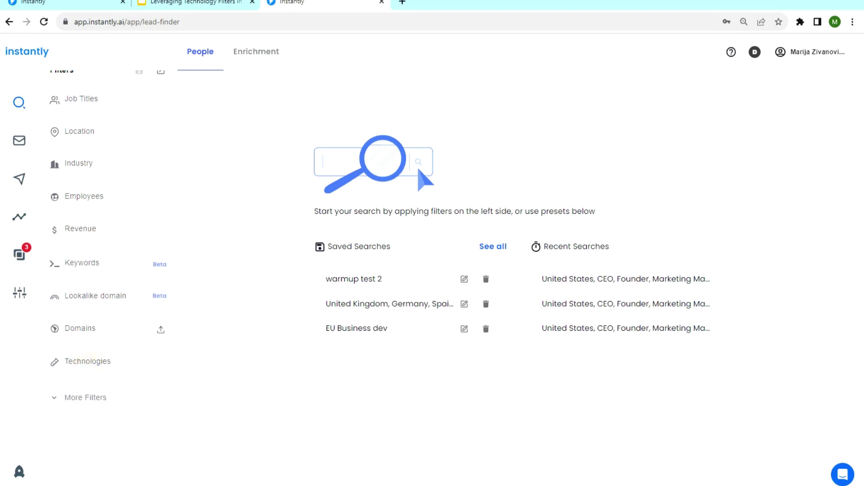
click(92, 360)
text(buffer)
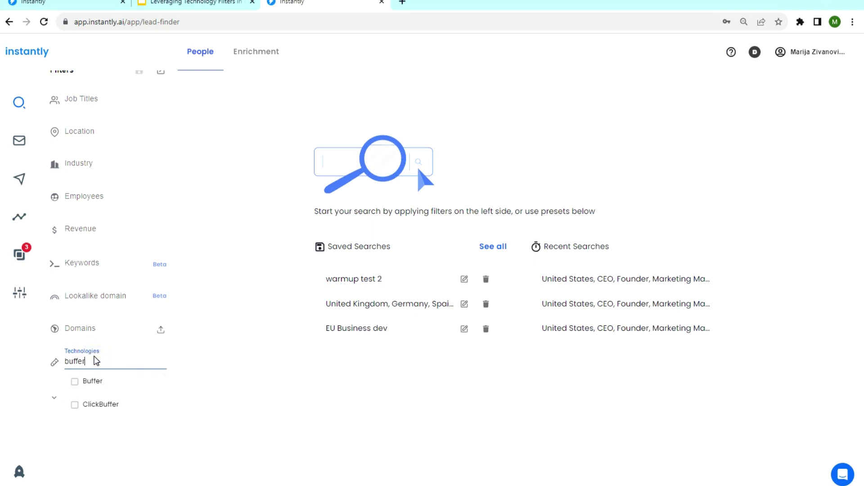
click(75, 381)
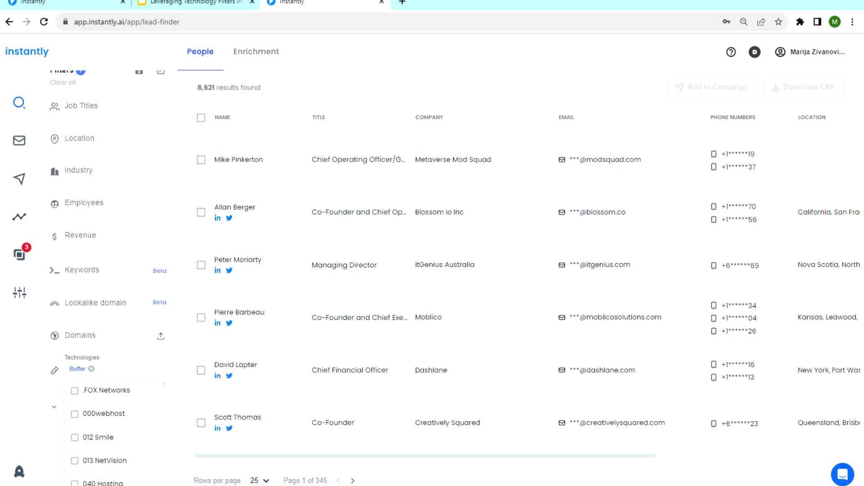
Extend the technology filter to eleven tools, including Monday, Feedly, Canva and SocialBro.
click(800, 262)
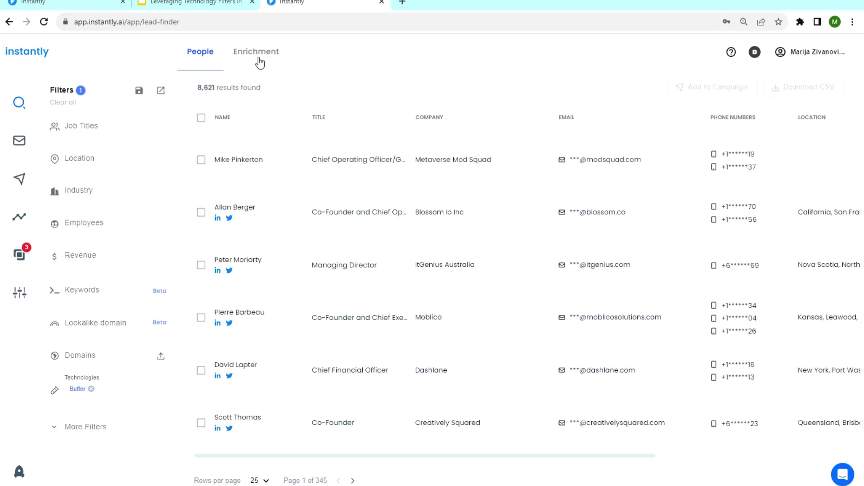
click(218, 9)
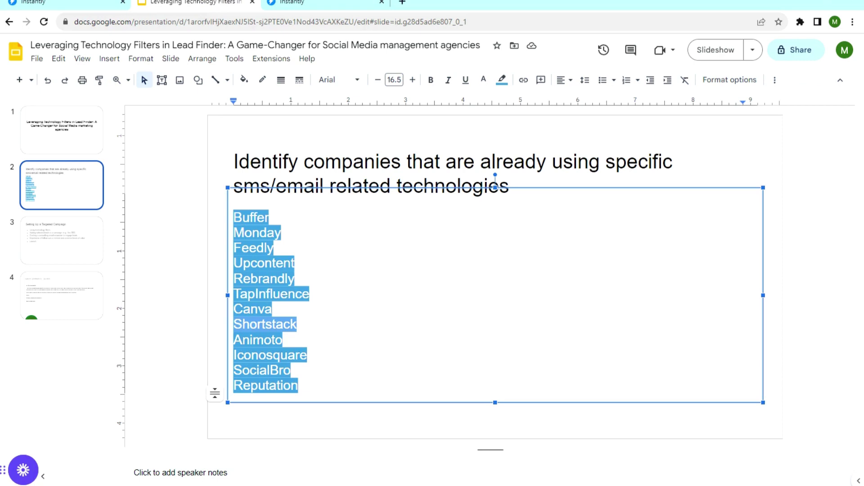
click(311, 5)
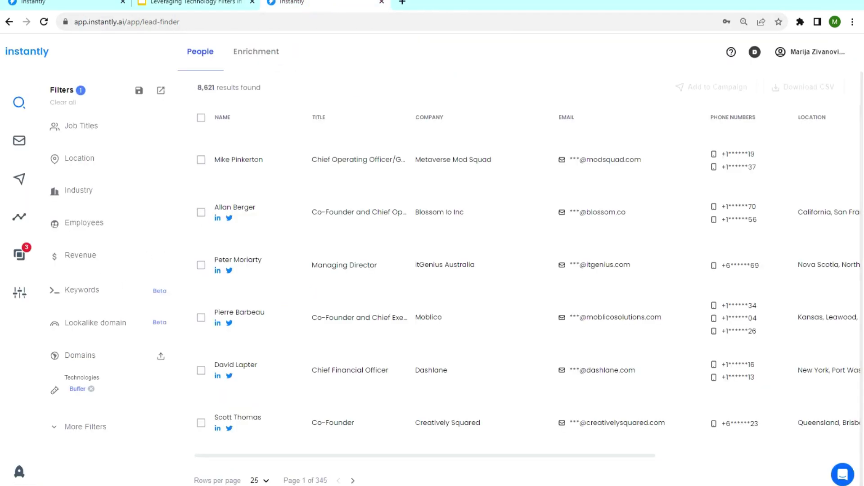
click(121, 398)
text(buffer)
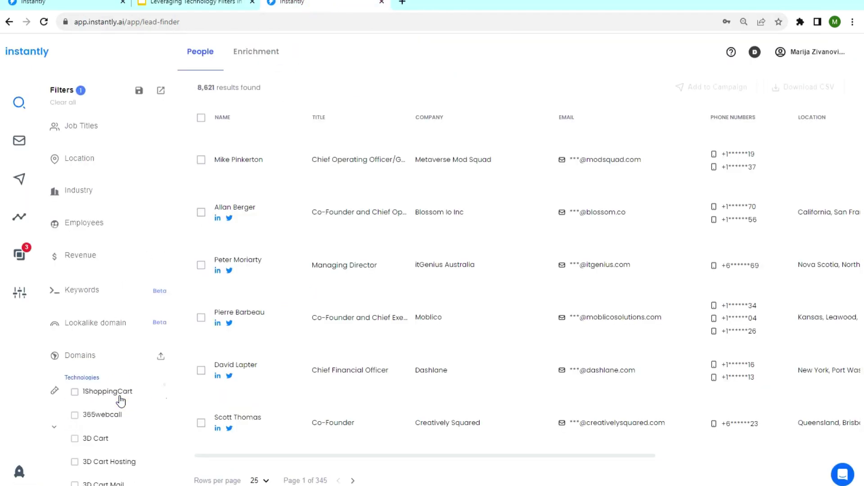
click(122, 399)
text(canca)
key(BackSpace)
key(BackSpace)
text(va)
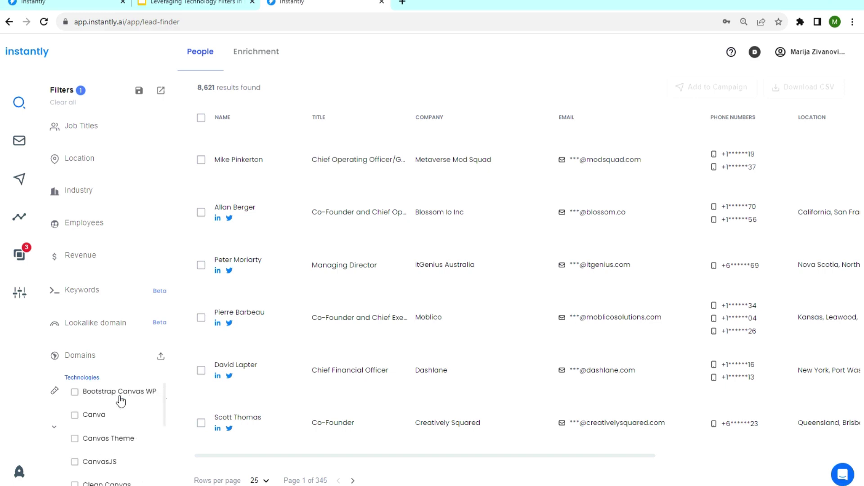
click(109, 415)
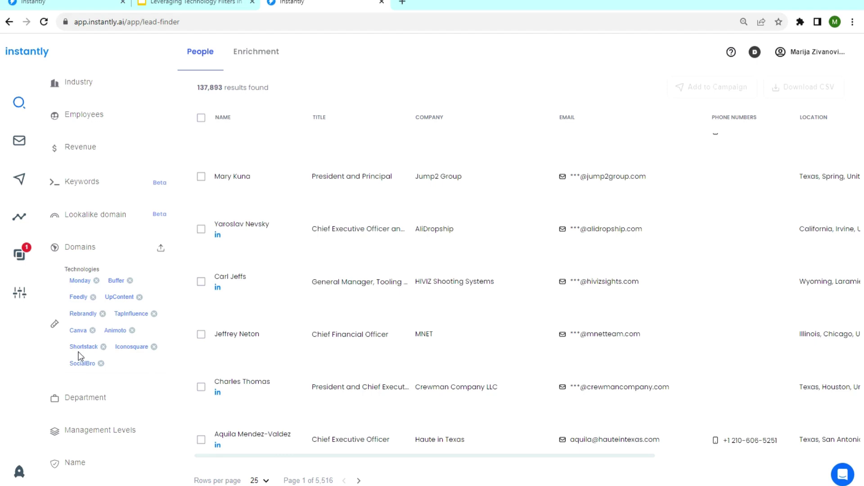
scroll(415, 261, up, 2)
scroll(414, 261, up, 3)
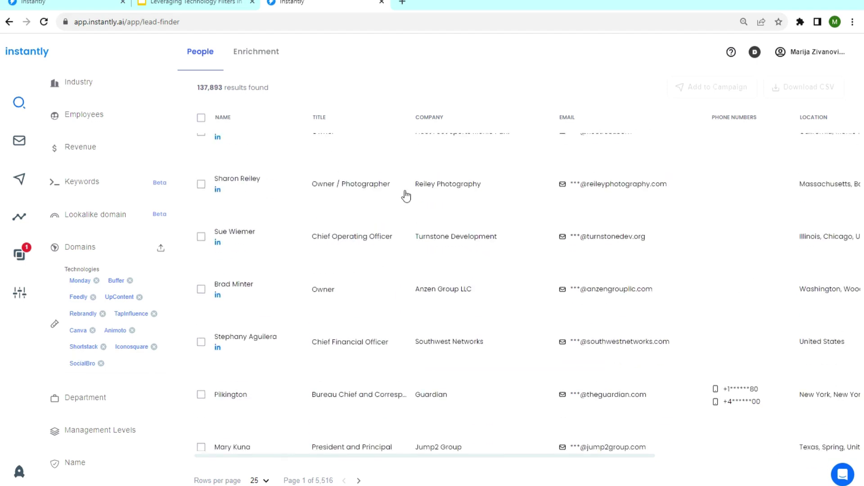
scroll(108, 270, up, 2)
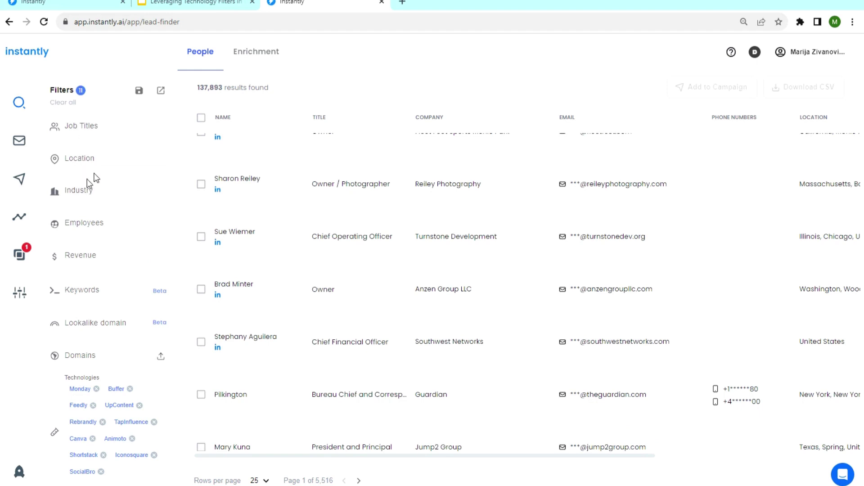
Add a United States location filter to the lead search.
click(93, 158)
text(un)
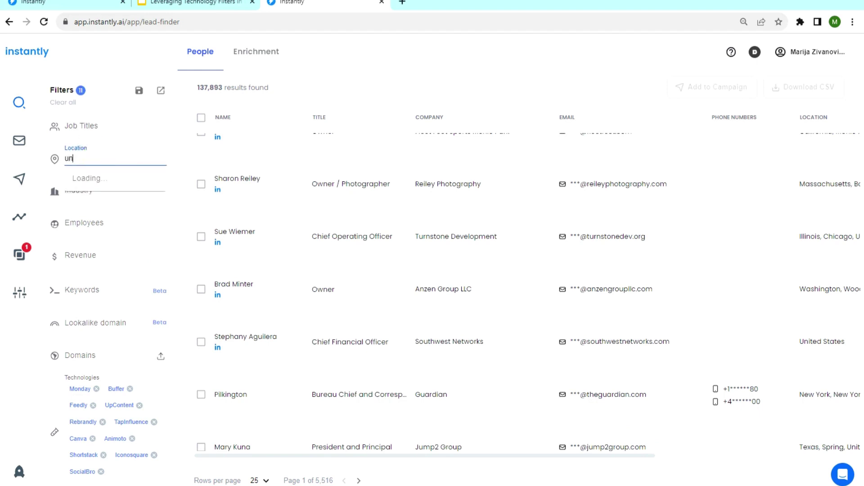
text(it)
click(101, 205)
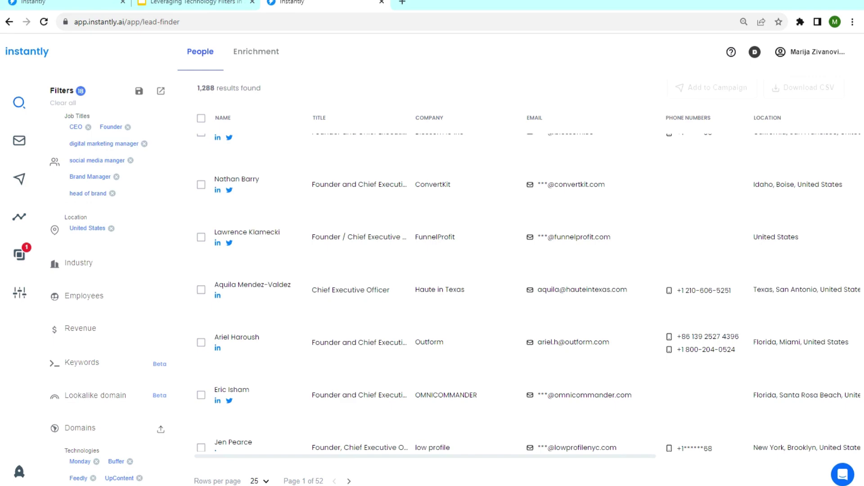
scroll(373, 238, up, 2)
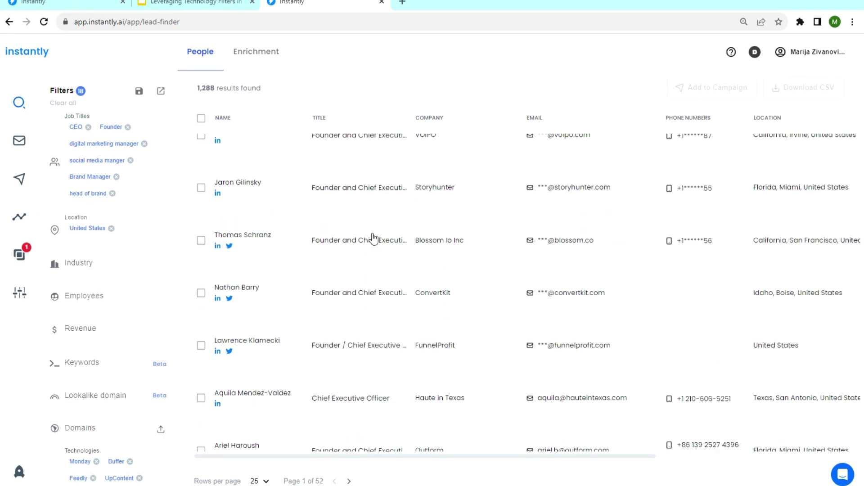
Use the bulk selection option to select the first 500 leads.
click(200, 119)
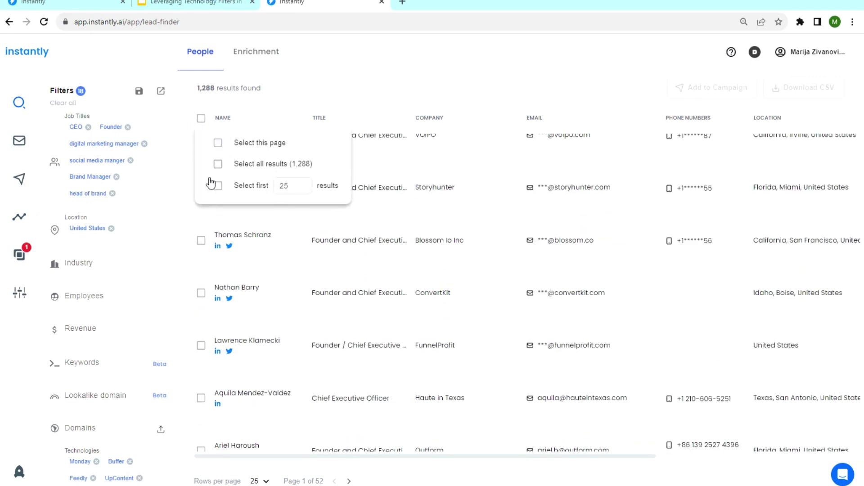
double_click(278, 188)
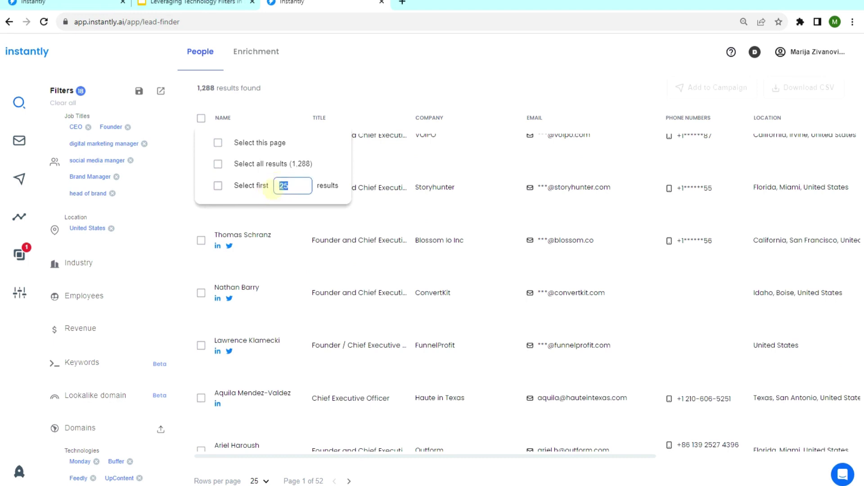
text(500)
click(215, 189)
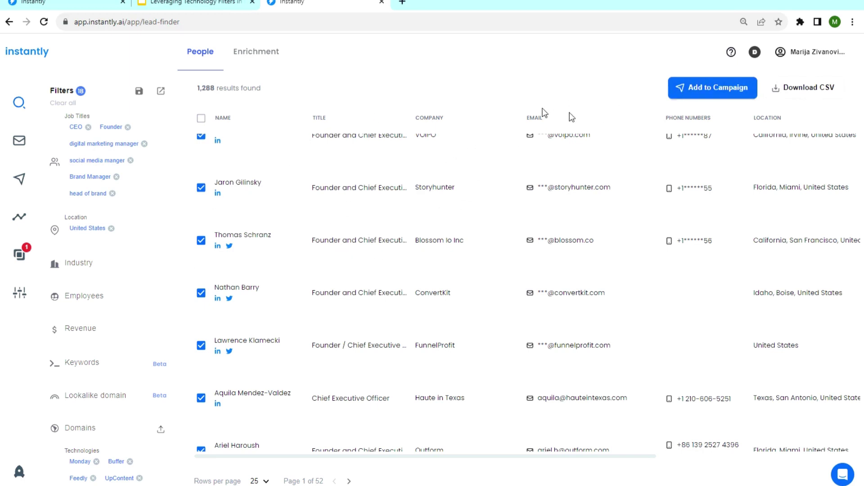
Add the 500 selected leads to a new campaign, 'Social media tools users'.
click(706, 87)
click(389, 266)
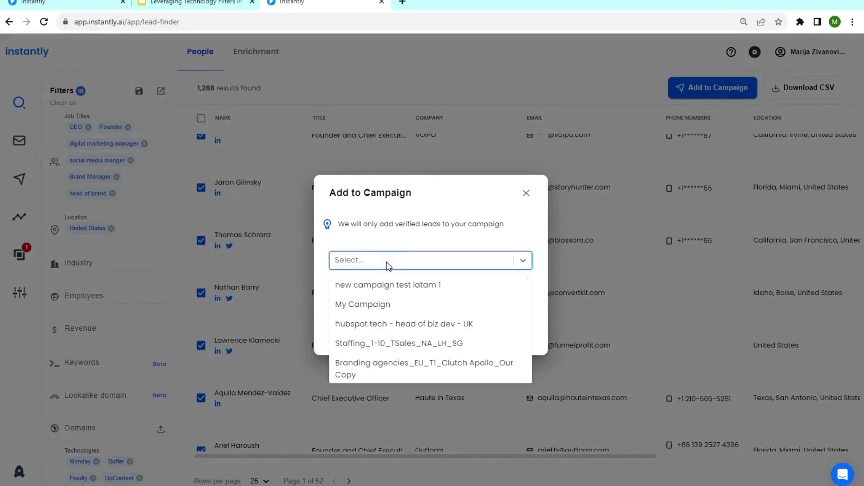
text(Soci)
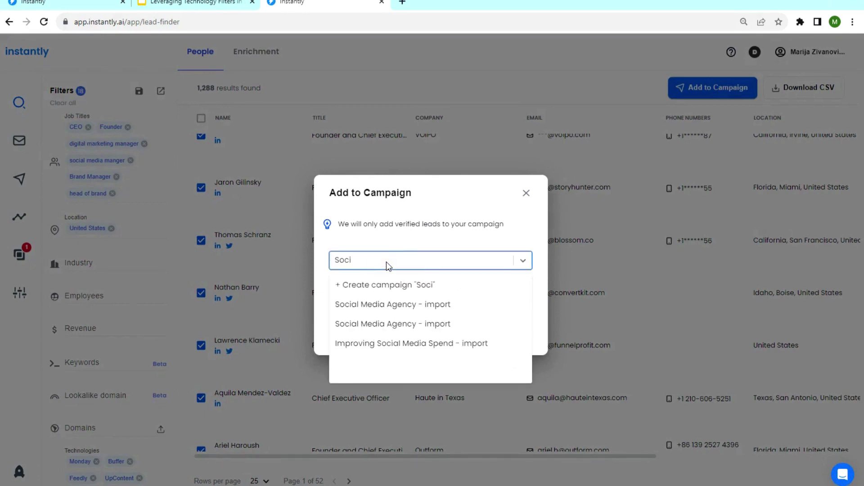
text(al medi)
text(a tools)
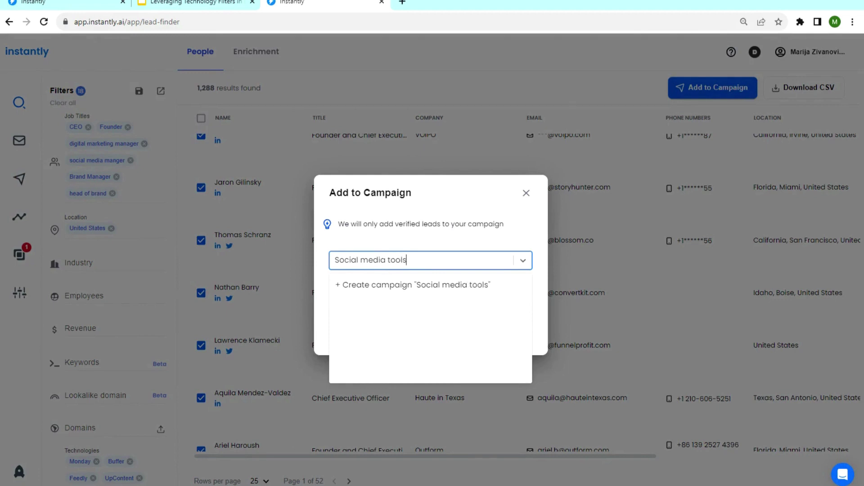
text( u)
text(sers)
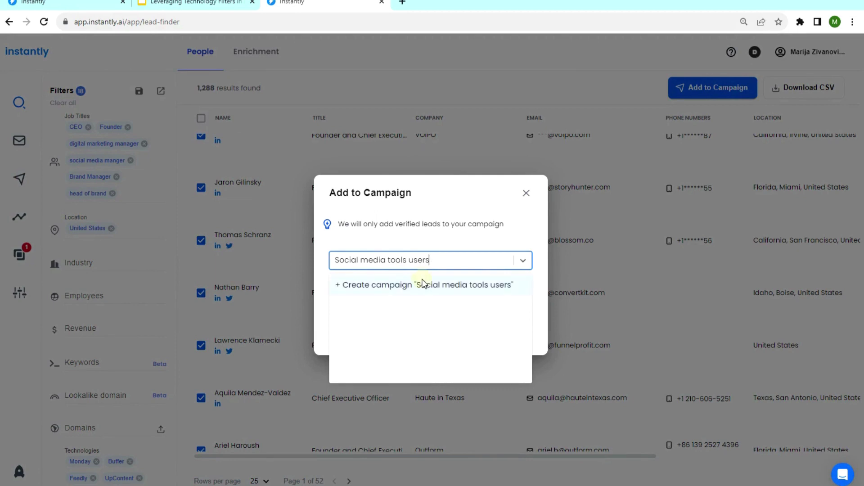
click(419, 285)
click(490, 336)
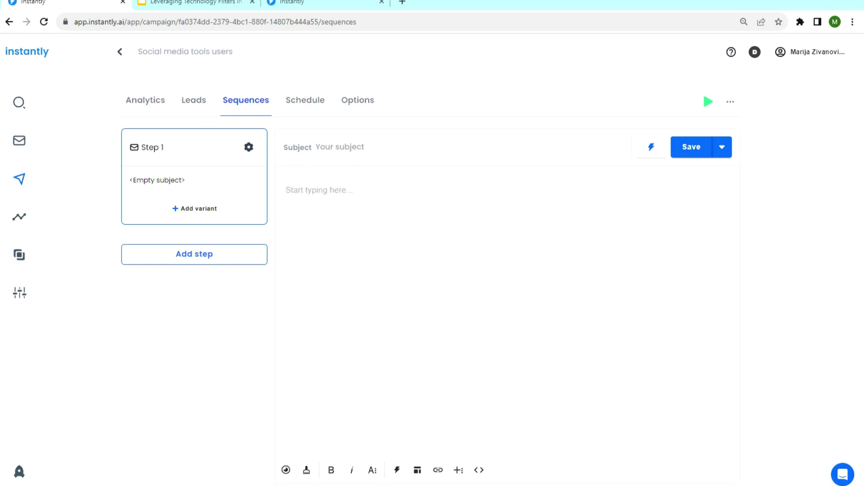
click(148, 6)
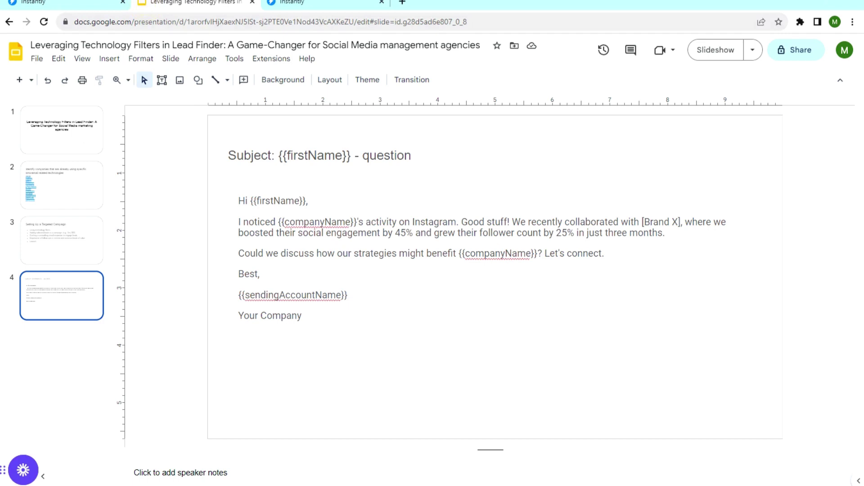
drag(238, 200, 347, 315)
key(ctrl+c)
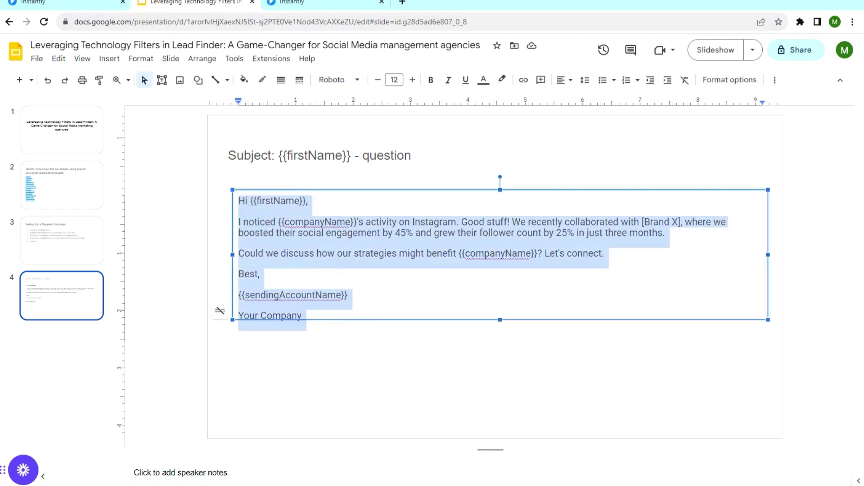
Paste the Instagram cold-email template into step 1's email body.
click(287, 8)
click(67, 8)
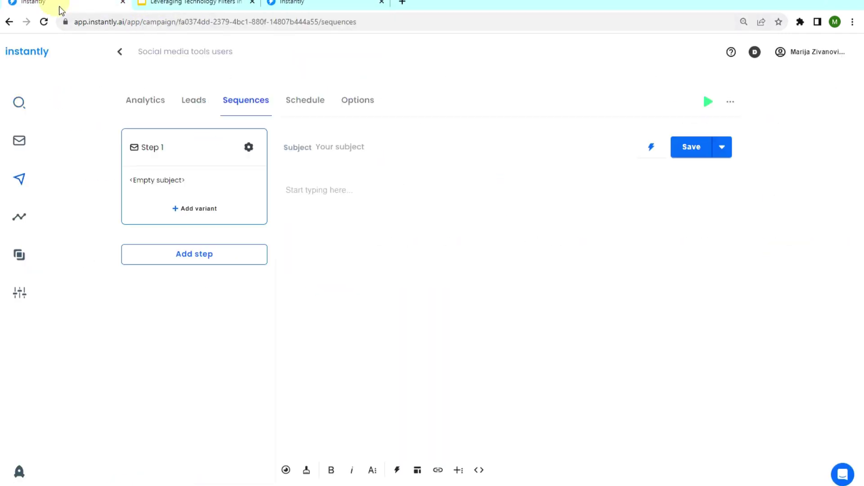
click(391, 232)
key(ctrl+v)
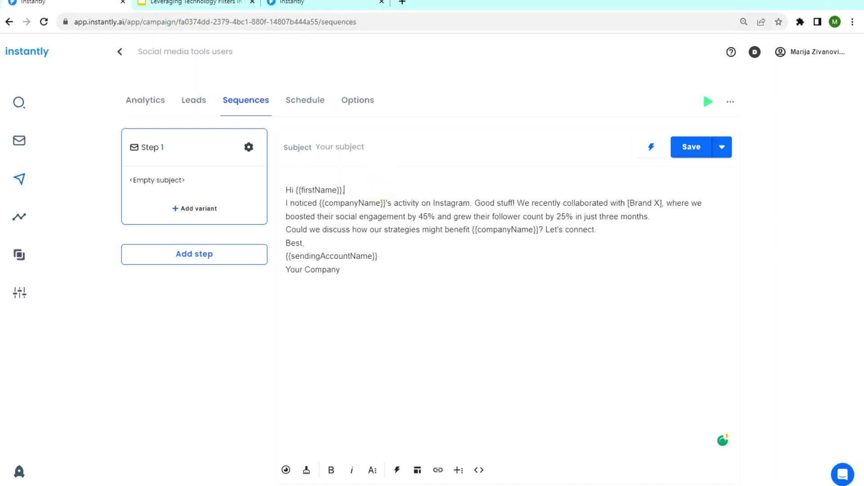
text(,)
triple_click(398, 216)
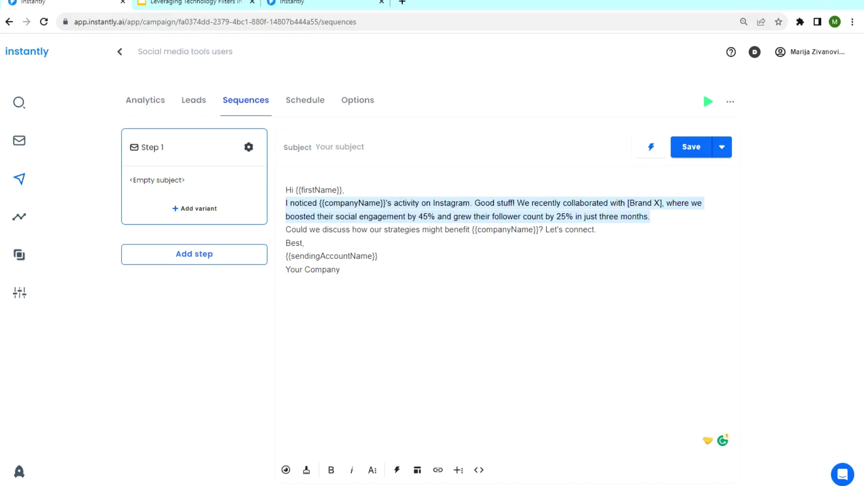
click(418, 340)
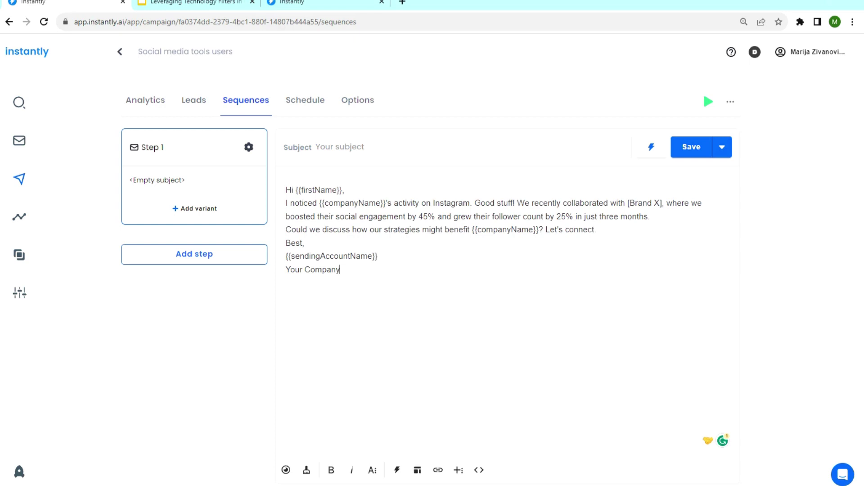
Insert blank lines after the greeting, before the question paragraph and before the sign-off.
click(362, 187)
key(Return)
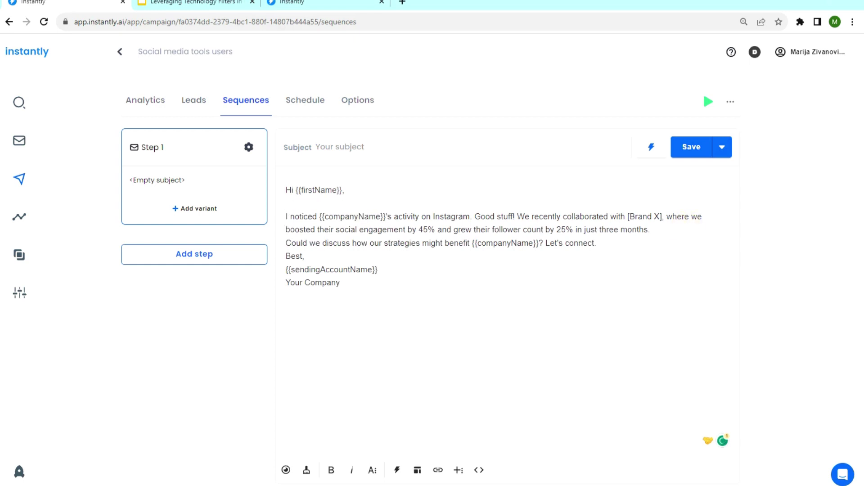
click(650, 229)
key(Return)
click(616, 259)
key(Return)
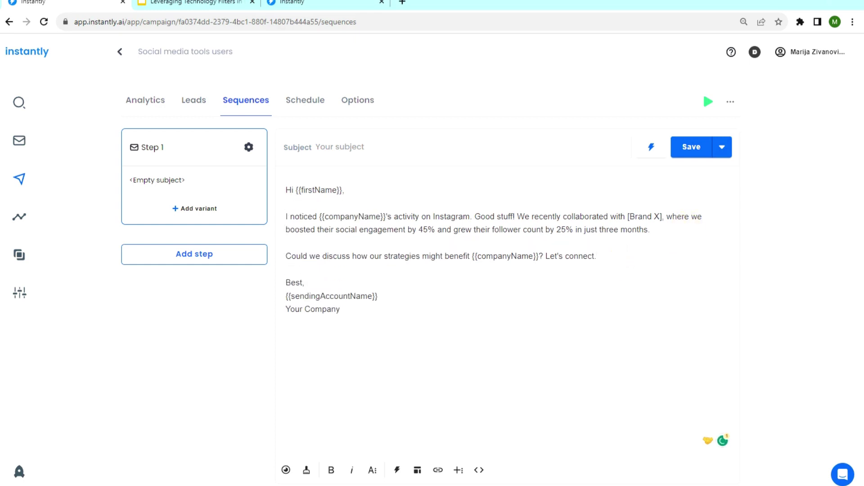
double_click(351, 296)
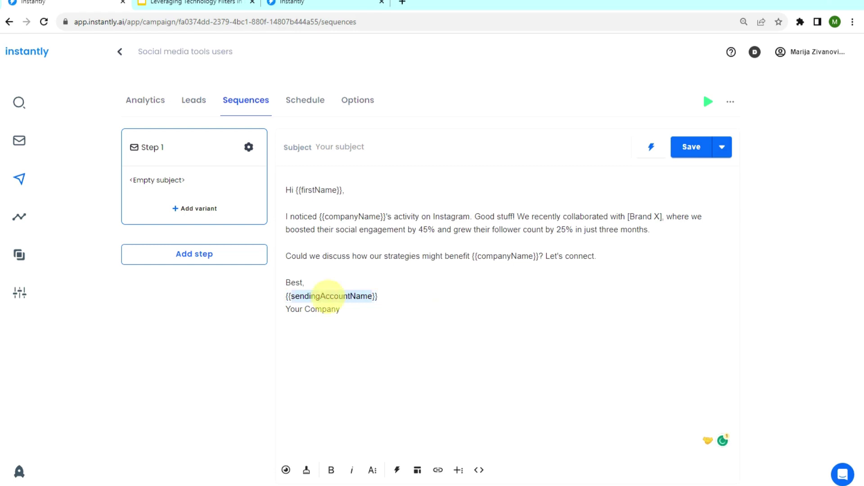
click(416, 308)
click(338, 148)
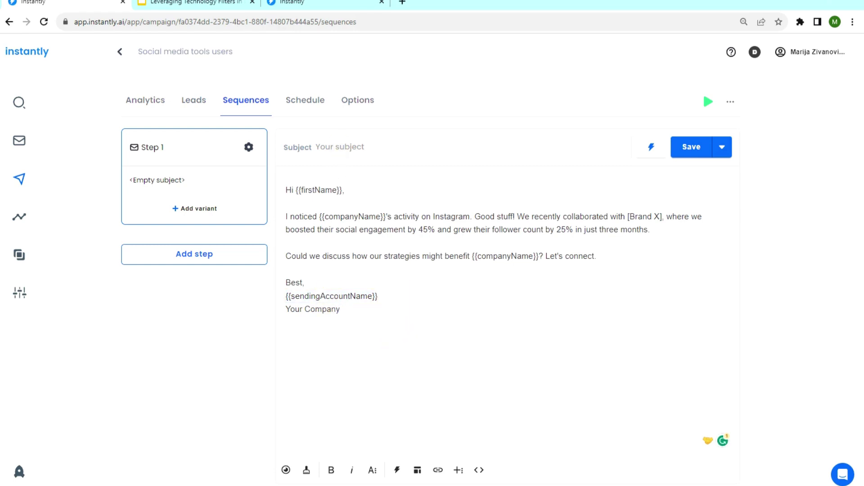
Copy '{{firstName}} - question' from the slide into step 1's subject.
click(215, 5)
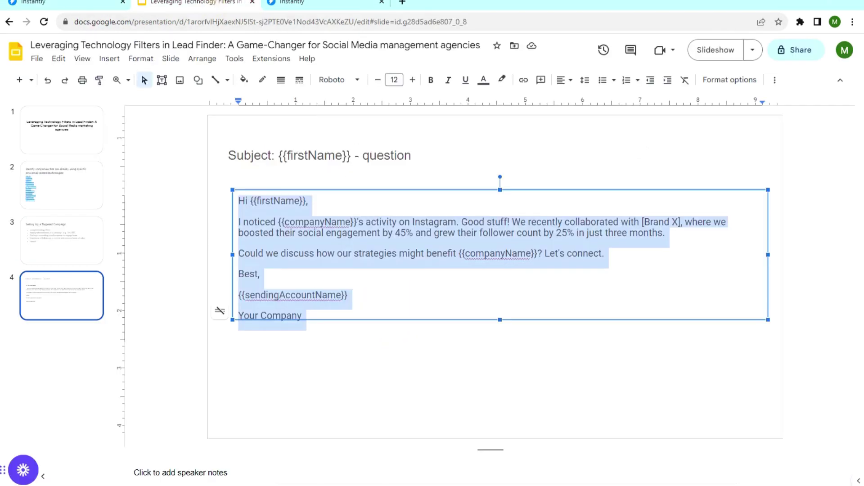
click(413, 155)
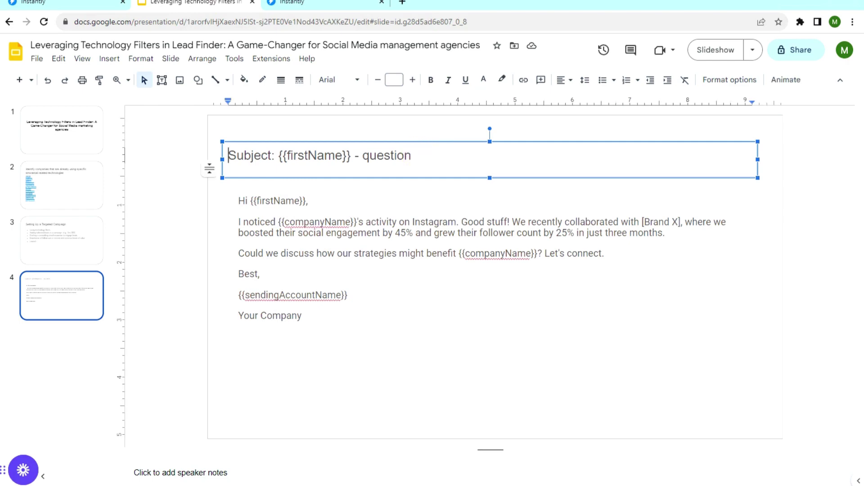
drag(279, 156, 411, 155)
key(ctrl+c)
click(290, 3)
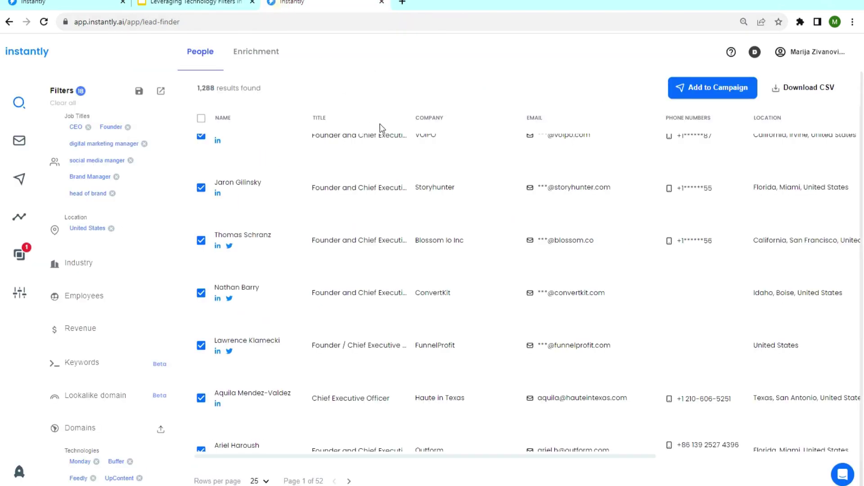
click(68, 3)
click(388, 159)
key(ctrl+v)
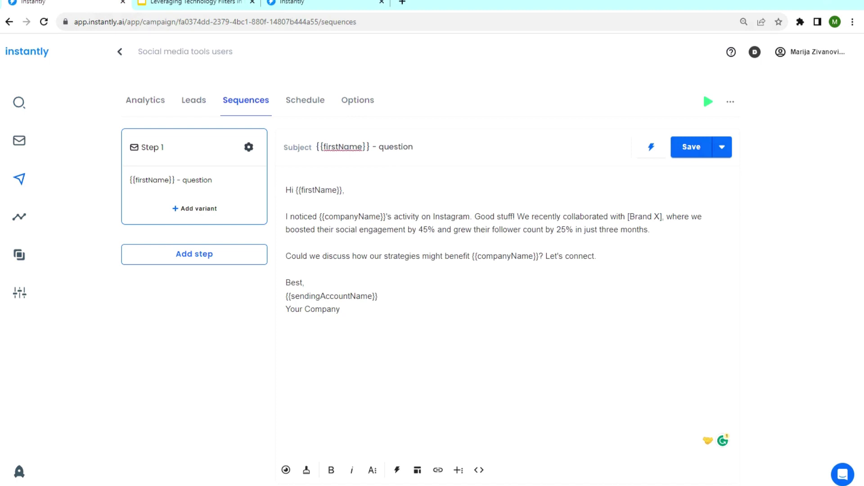
Save the campaign and view its weekday 9 AM–6 PM Eastern schedule.
click(692, 147)
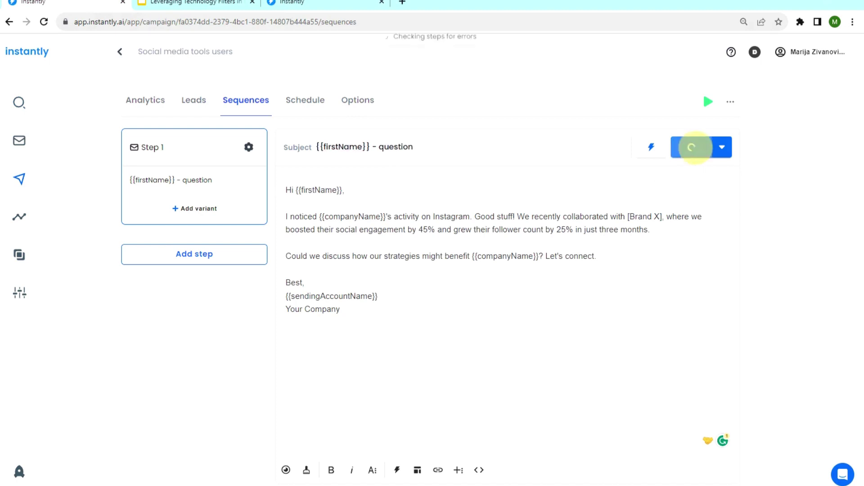
click(174, 260)
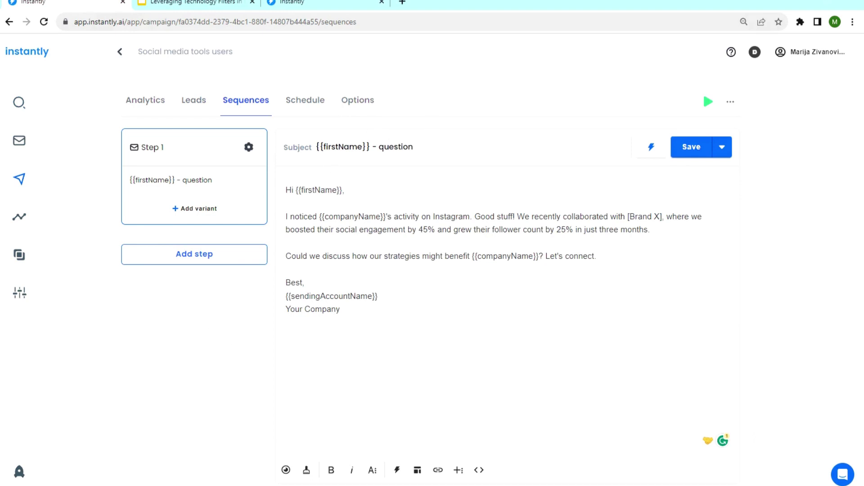
click(304, 99)
scroll(416, 227, down, 2)
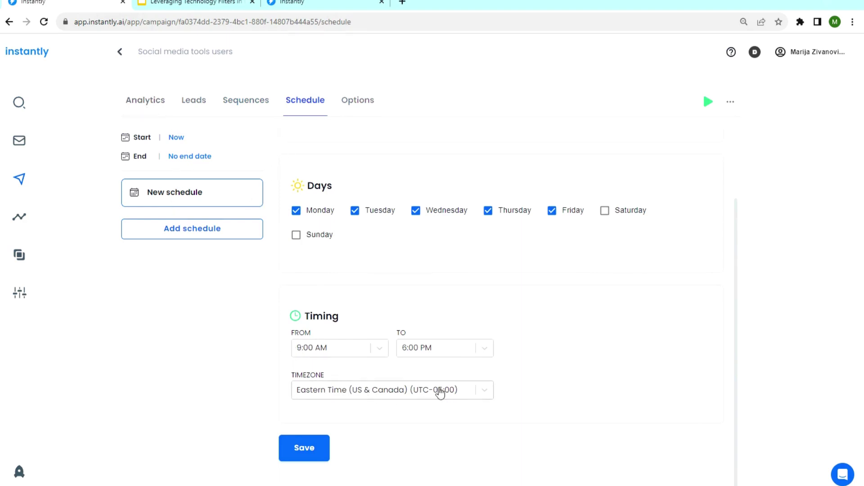
Select fourteen email accounts under Accounts to use in the campaign options.
click(360, 105)
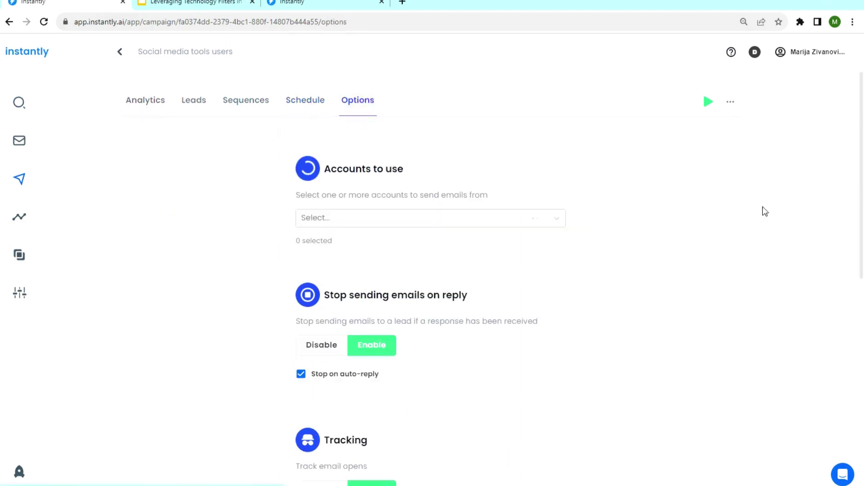
click(356, 218)
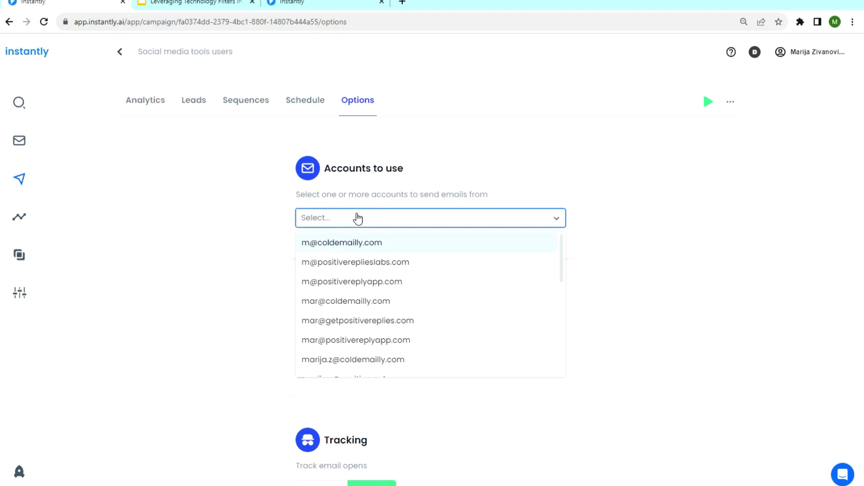
click(358, 242)
click(365, 247)
click(364, 274)
click(365, 280)
click(358, 318)
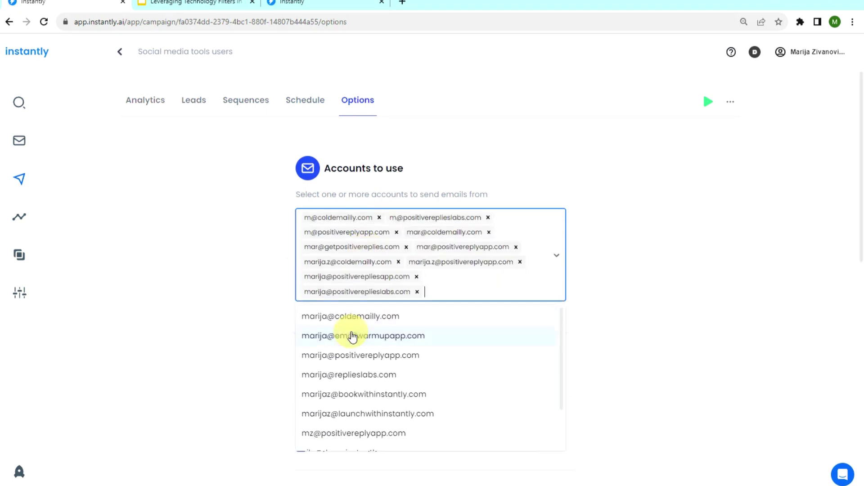
click(352, 335)
click(351, 334)
click(344, 352)
click(338, 378)
click(206, 358)
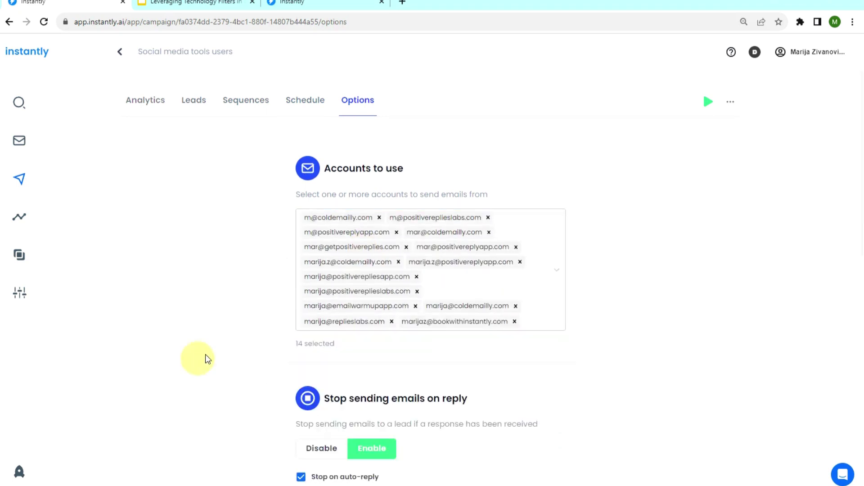
scroll(217, 343, down, 3)
scroll(401, 223, down, 4)
scroll(401, 222, down, 1)
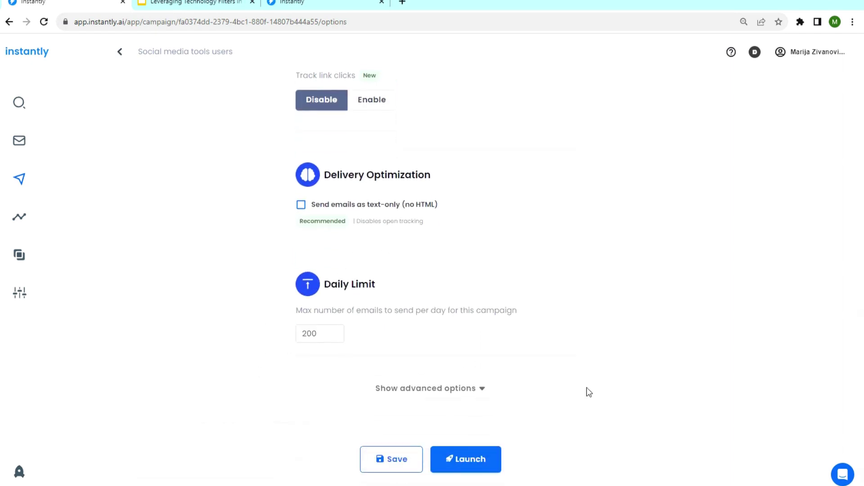
scroll(452, 425, up, 4)
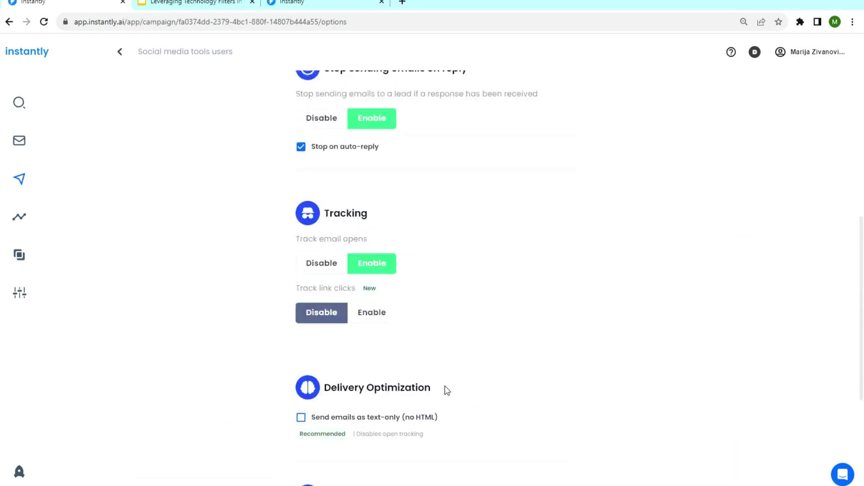
scroll(351, 318, up, 4)
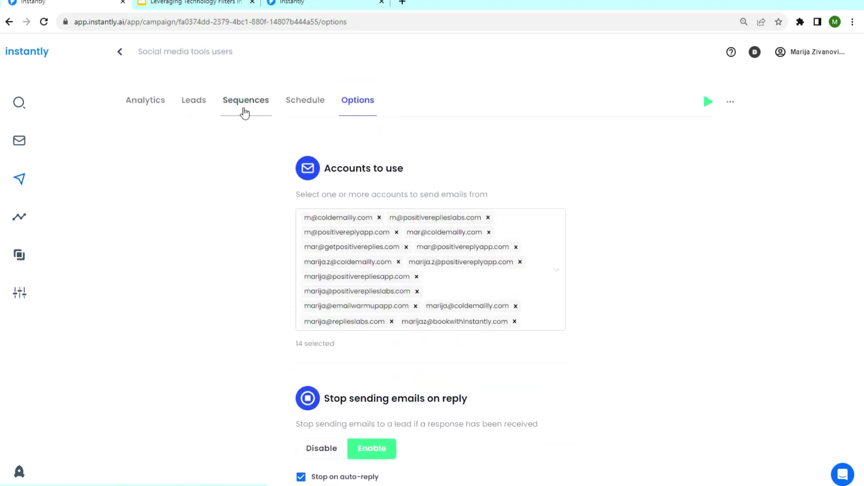
Check the saved email sequence, then go back to the 1,288 filtered founder and CEO leads.
click(244, 108)
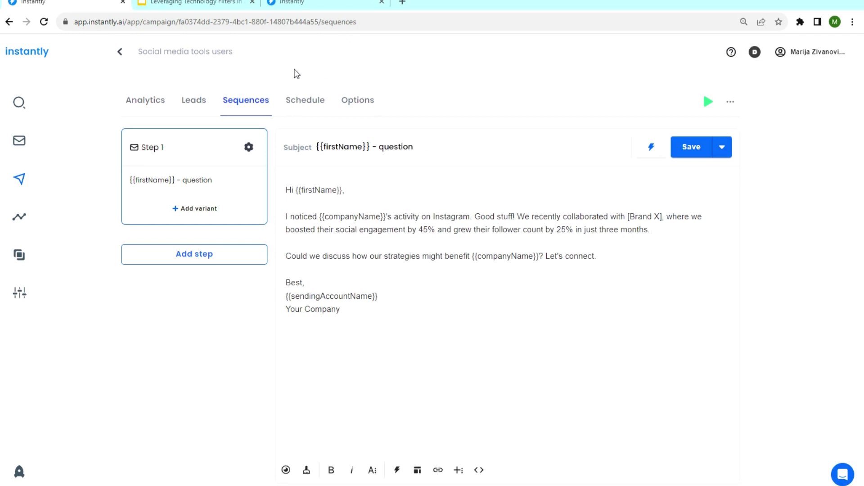
click(289, 8)
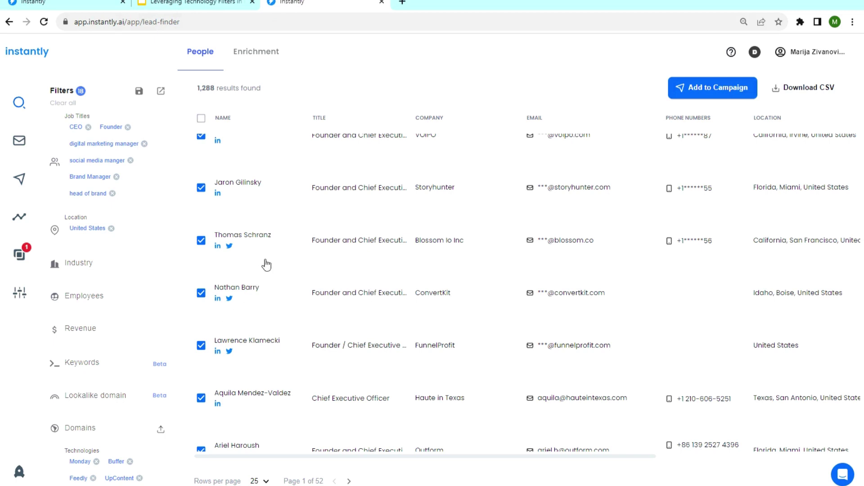
scroll(315, 270, down, 2)
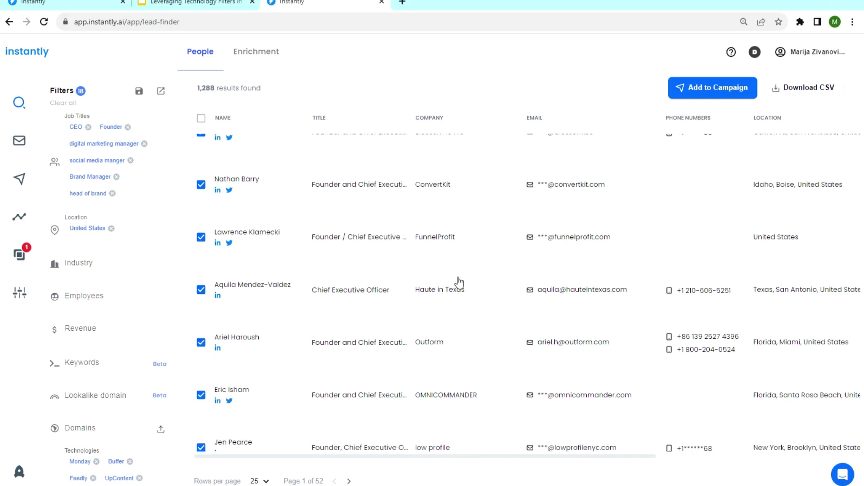
scroll(101, 385, down, 3)
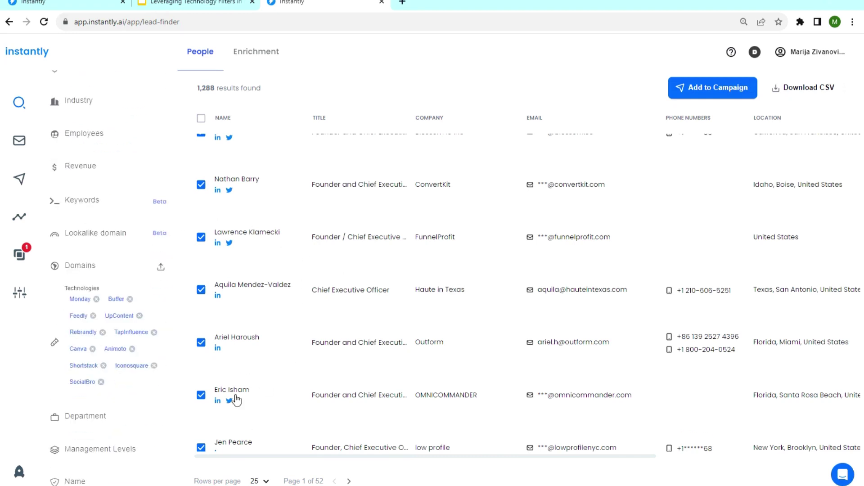